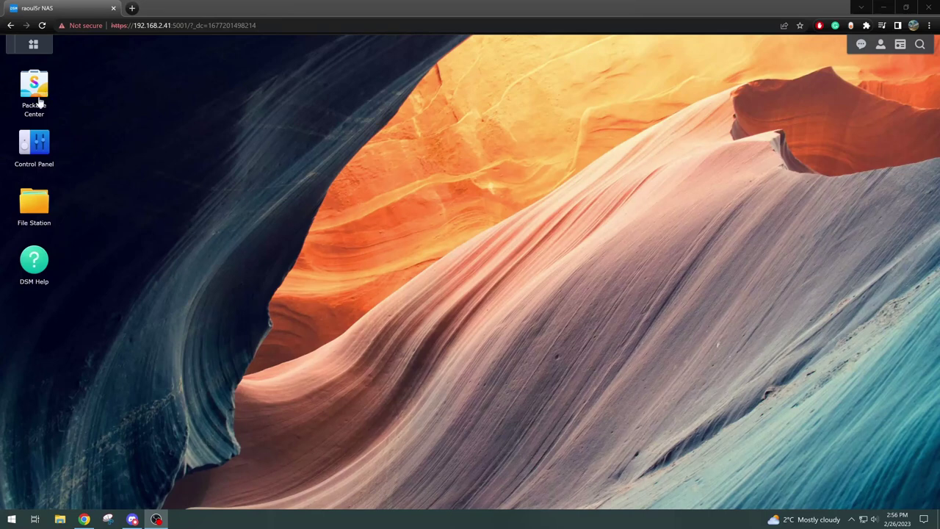
Review the NAS user accounts and groups in the Control Panel's User & Group settings, then open the Shared Folder settings.
{"action": "left_click", "coordinate": [34, 144]}
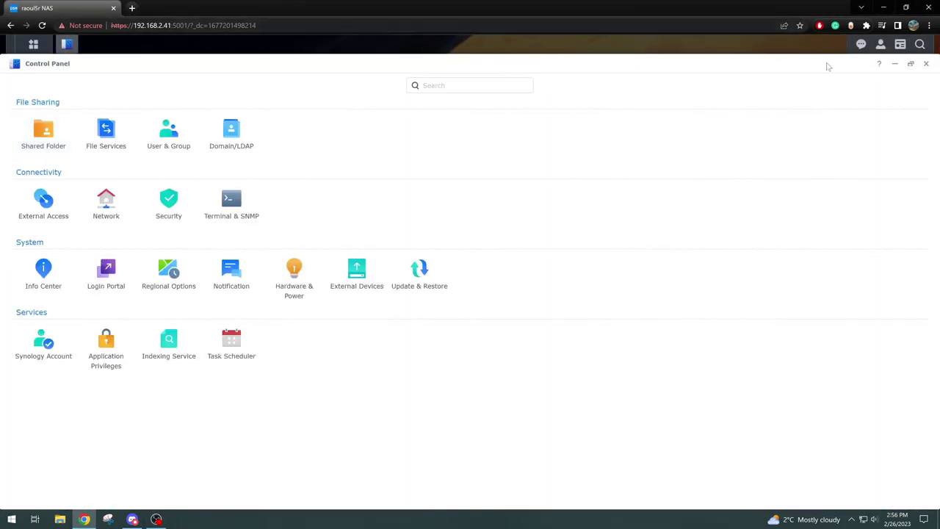
{"action": "left_click", "coordinate": [909, 64]}
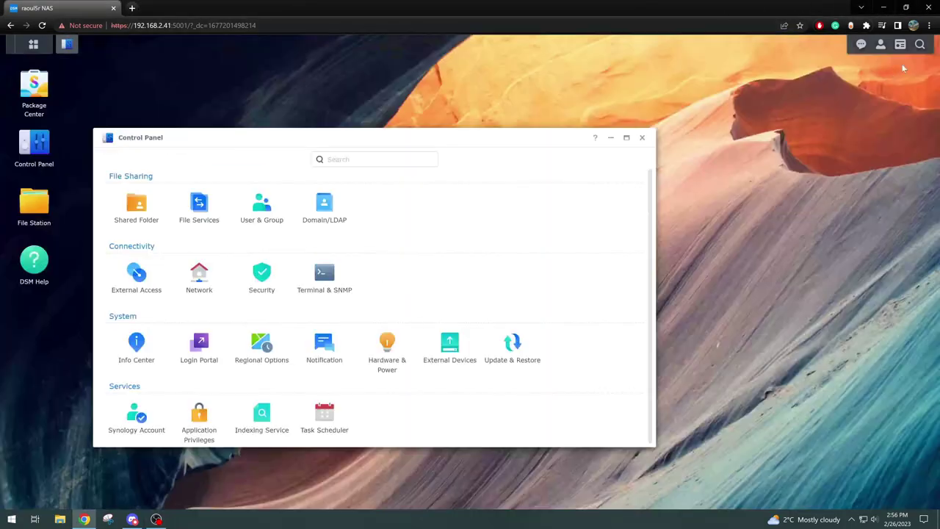
{"action": "left_click", "coordinate": [247, 216]}
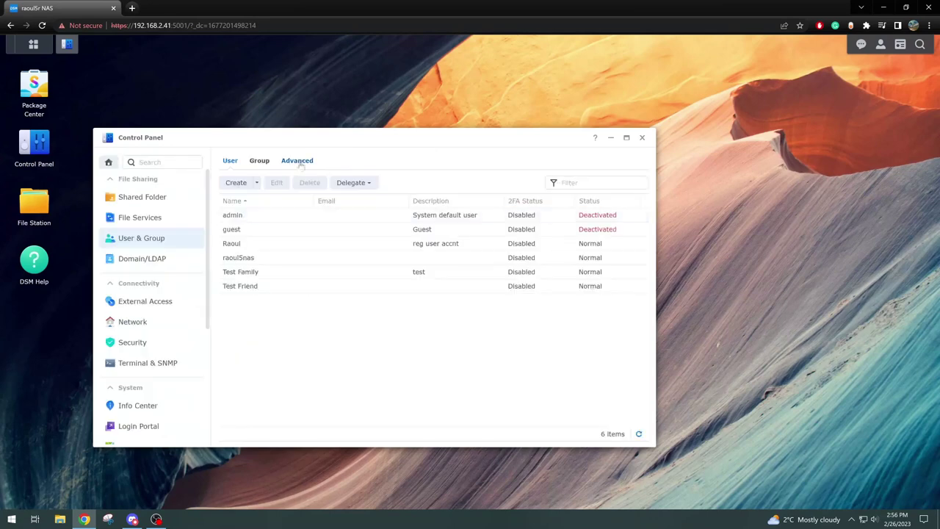
{"action": "left_click_drag", "start_coordinate": [313, 137], "coordinate": [345, 101]}
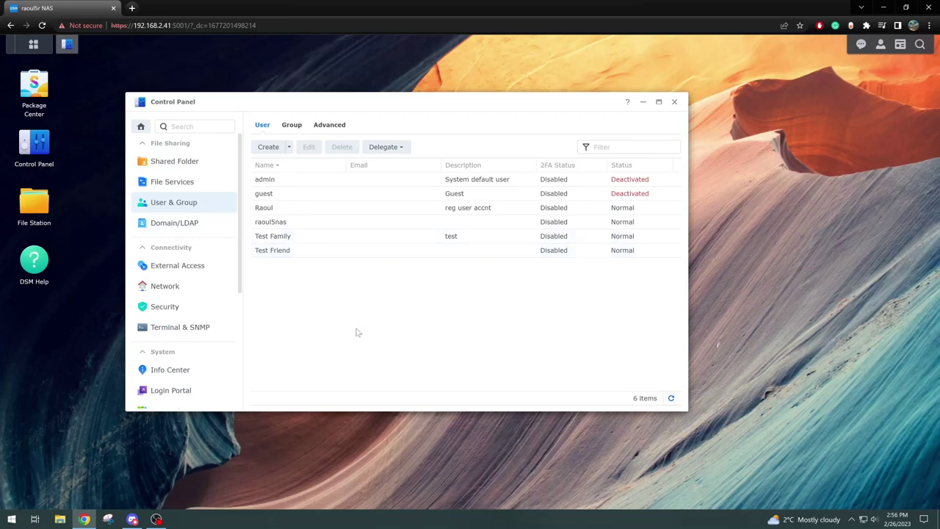
{"action": "left_click", "coordinate": [290, 126]}
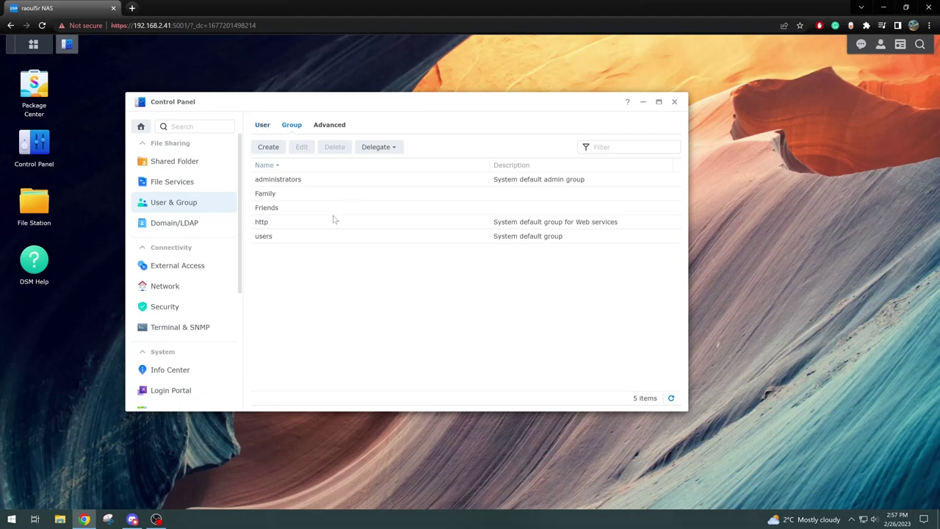
{"action": "left_click", "coordinate": [262, 127]}
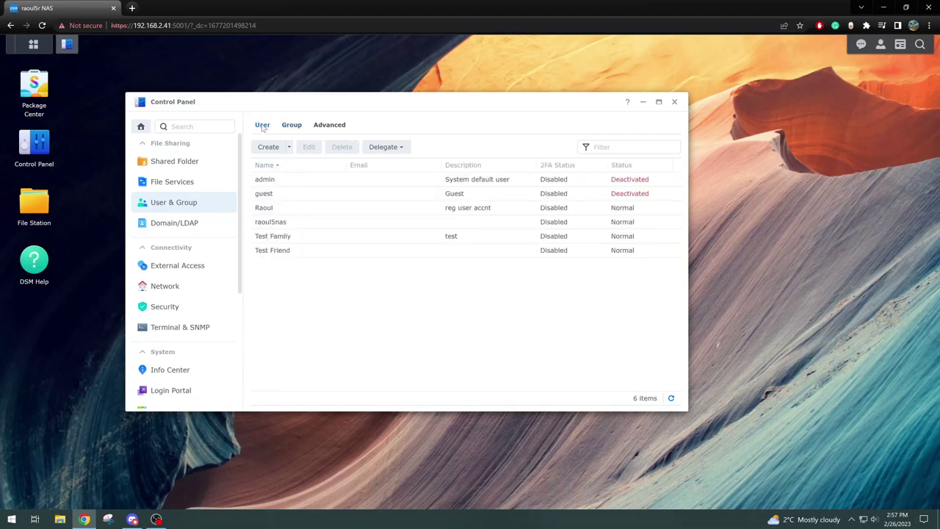
{"action": "left_click", "coordinate": [156, 163]}
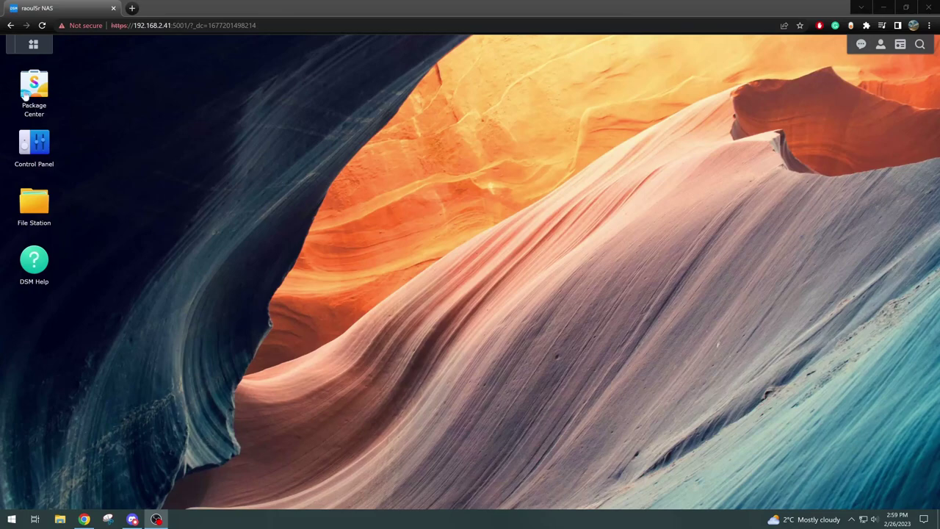
Open the Package Center, view the Note Station package's details and return to the list of all packages.
{"action": "left_click", "coordinate": [25, 91]}
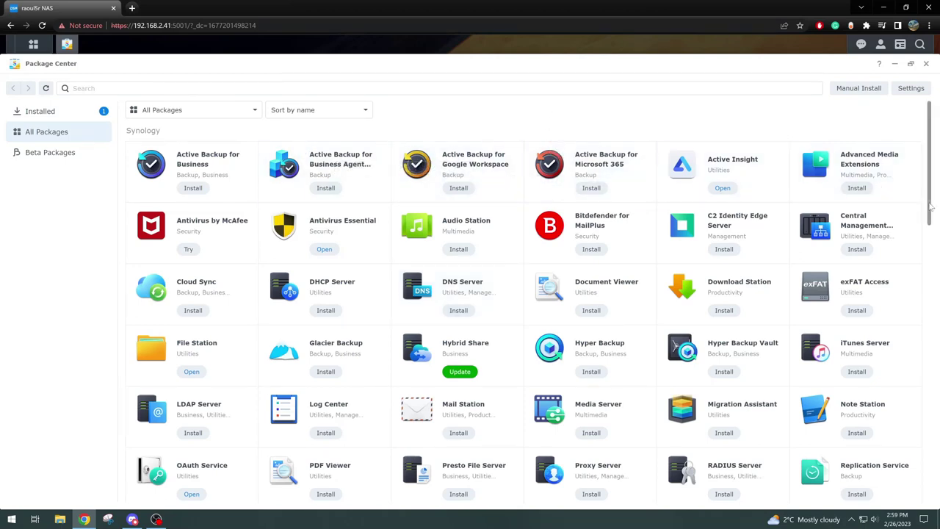
{"action": "left_click_drag", "start_coordinate": [926, 206], "coordinate": [923, 244]}
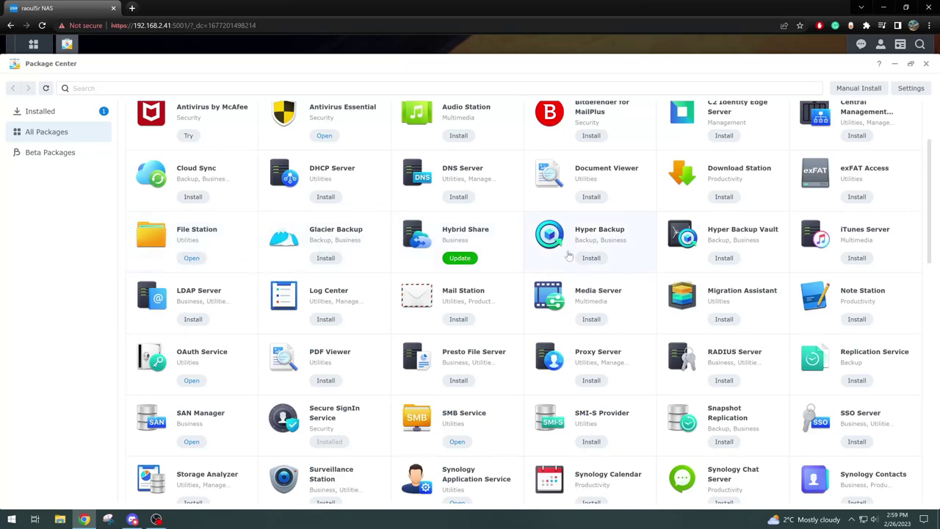
{"action": "left_click", "coordinate": [832, 308]}
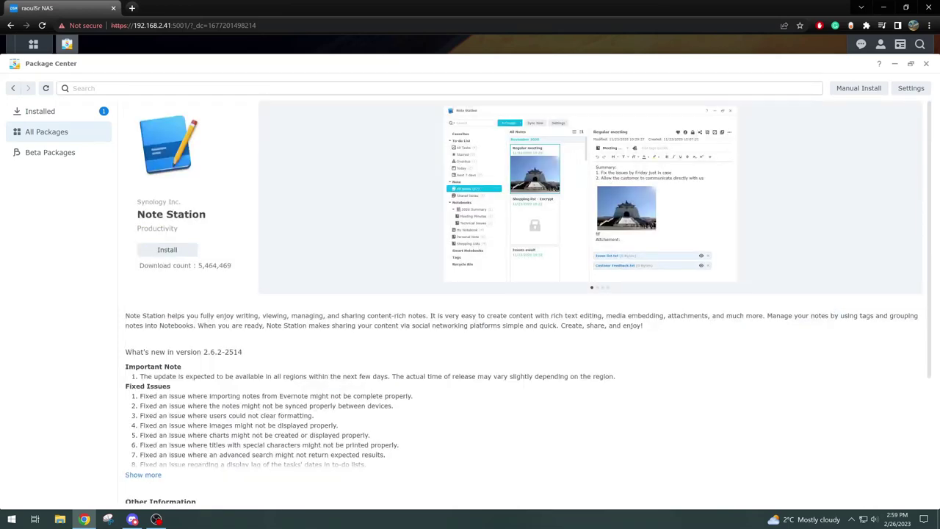
{"action": "left_click", "coordinate": [12, 88]}
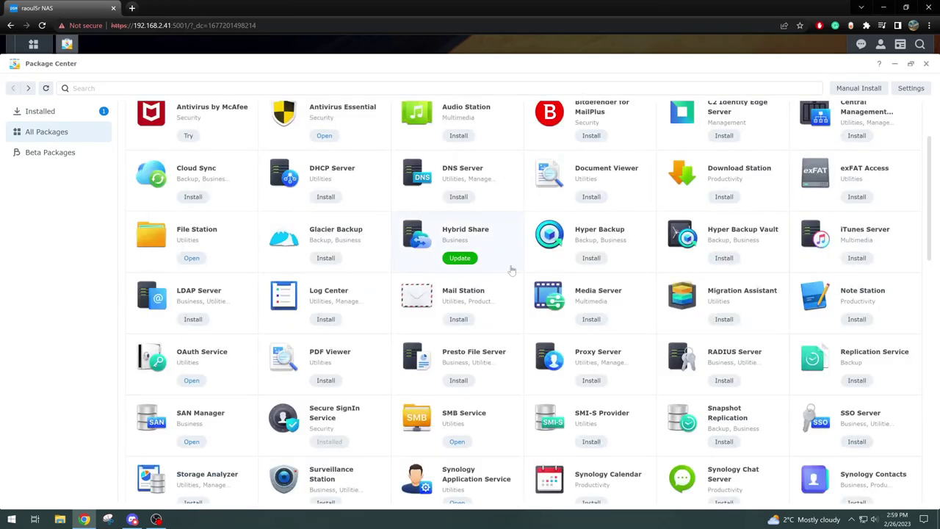
Read through the Surveillance Station package's details and return to the package list.
{"action": "scroll", "coordinate": [512, 270], "scroll_direction": "down", "scroll_amount": 2}
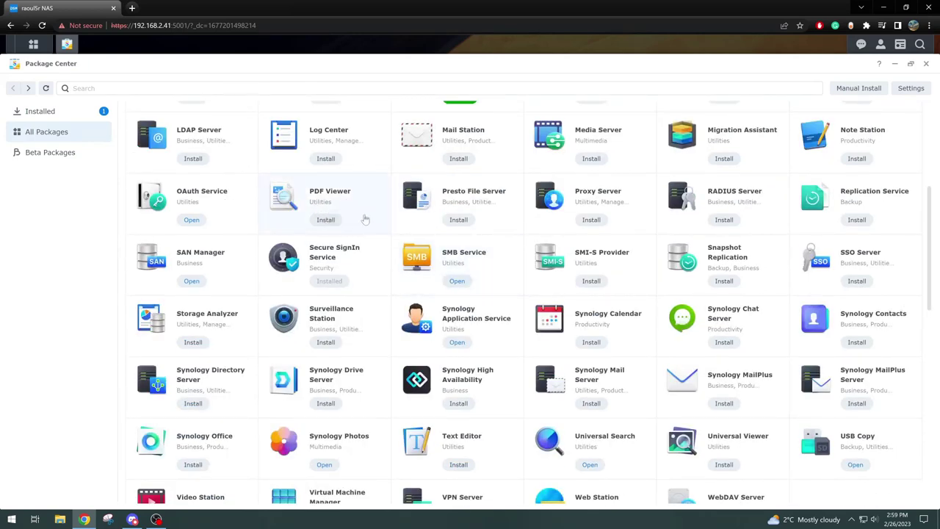
{"action": "scroll", "coordinate": [362, 211], "scroll_direction": "down", "scroll_amount": 2}
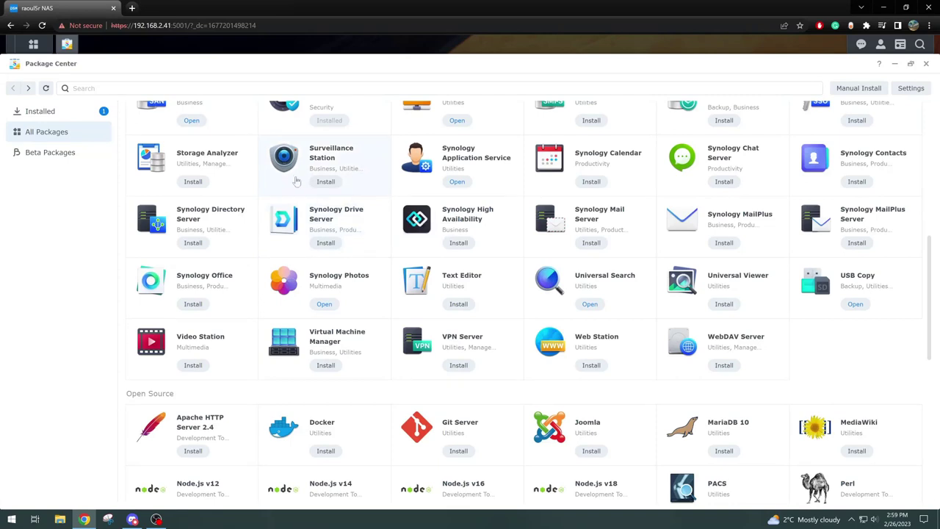
{"action": "left_click", "coordinate": [334, 166]}
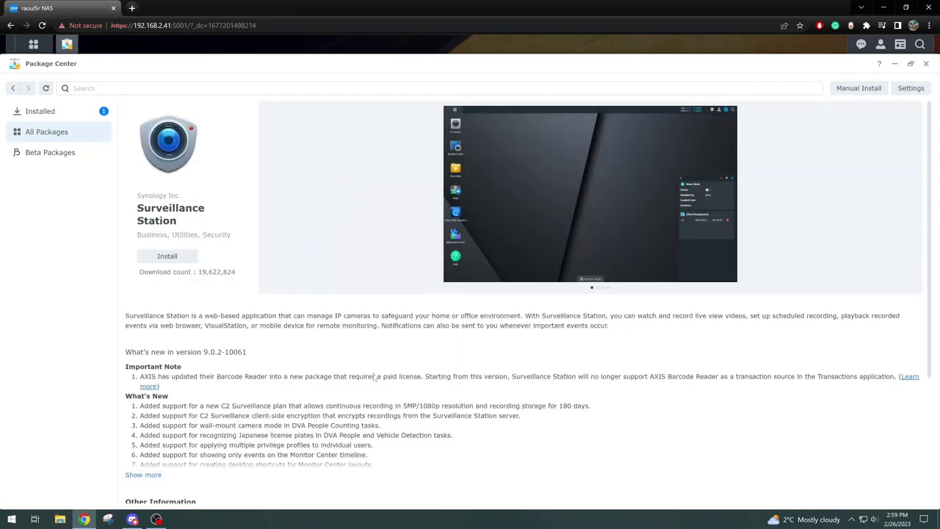
{"action": "scroll", "coordinate": [372, 376], "scroll_direction": "down", "scroll_amount": 3}
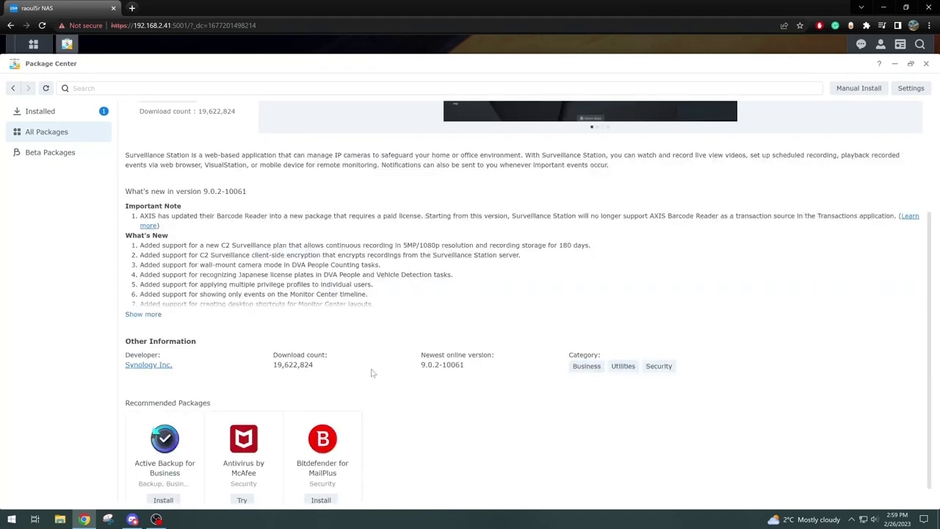
{"action": "scroll", "coordinate": [372, 375], "scroll_direction": "up", "scroll_amount": 3}
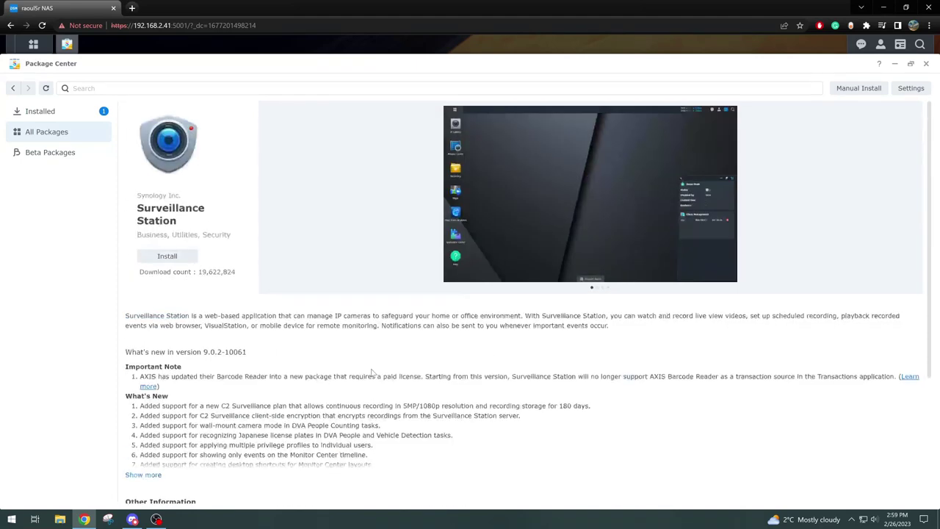
{"action": "left_click", "coordinate": [11, 89]}
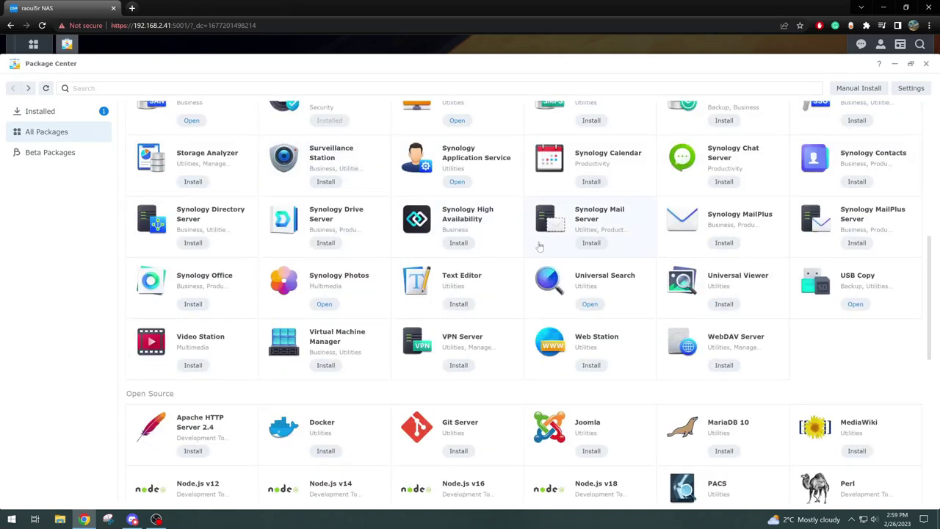
View the details of the Text Editor package and of the Synology Office package, returning to the list after each.
{"action": "scroll", "coordinate": [528, 242], "scroll_direction": "down", "scroll_amount": 2}
{"action": "left_click", "coordinate": [443, 122]}
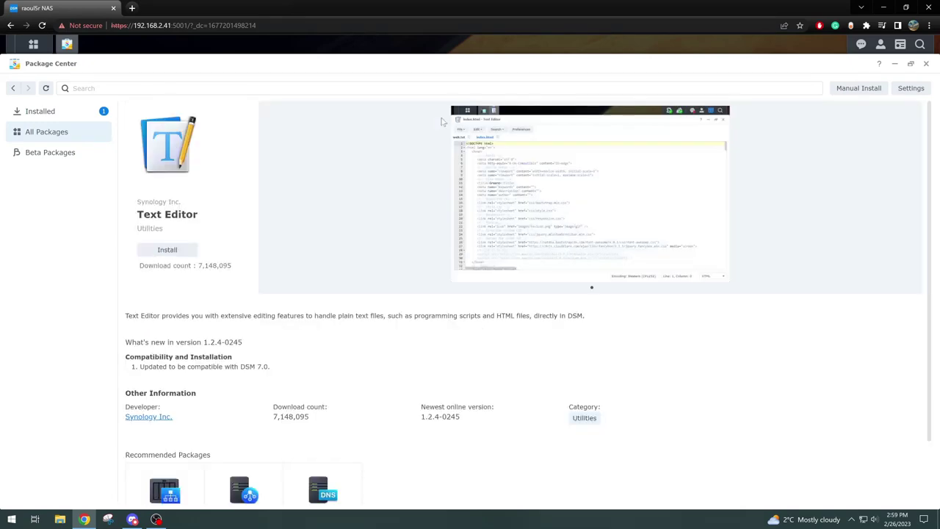
{"action": "left_click", "coordinate": [13, 89]}
{"action": "scroll", "coordinate": [826, 253], "scroll_direction": "up", "scroll_amount": 2}
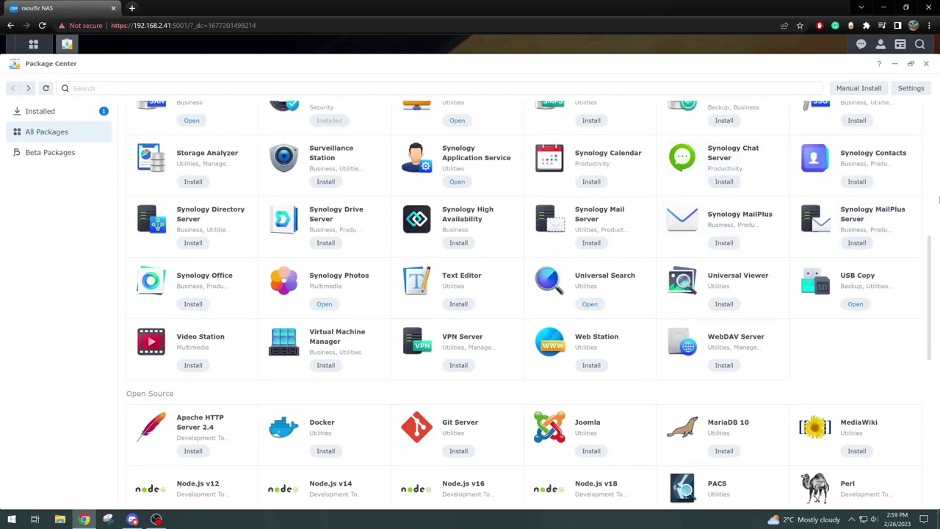
{"action": "left_click", "coordinate": [205, 275]}
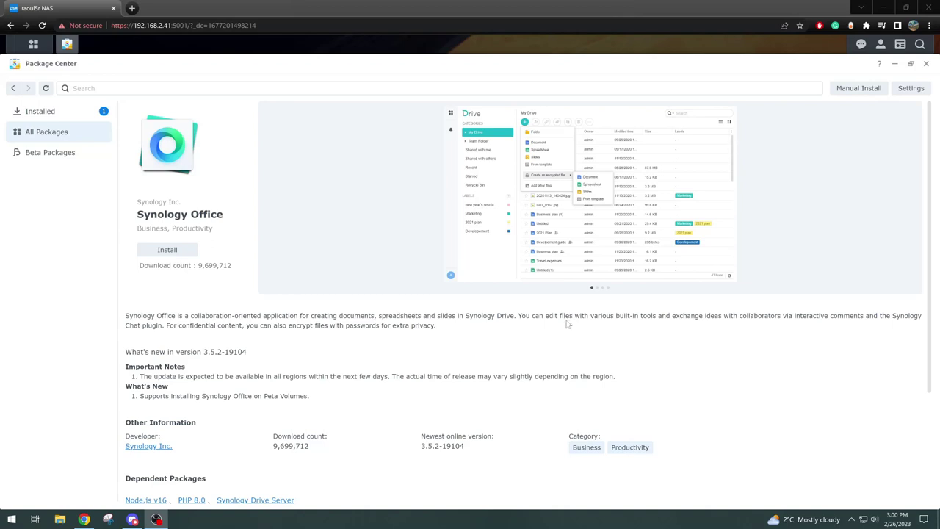
{"action": "key", "text": "alt+Left"}
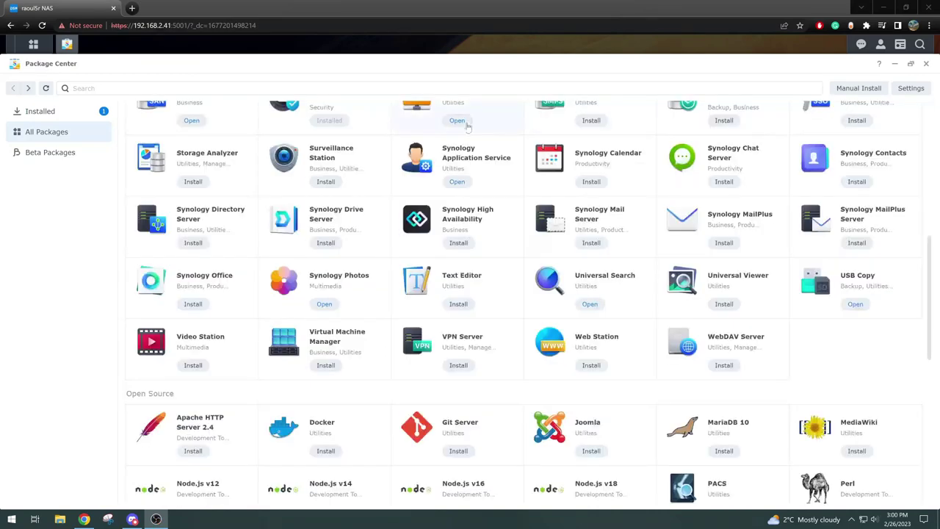
View the details of the Synology Photos package and open the Virtual Machine Manager package's page.
{"action": "left_click", "coordinate": [289, 282]}
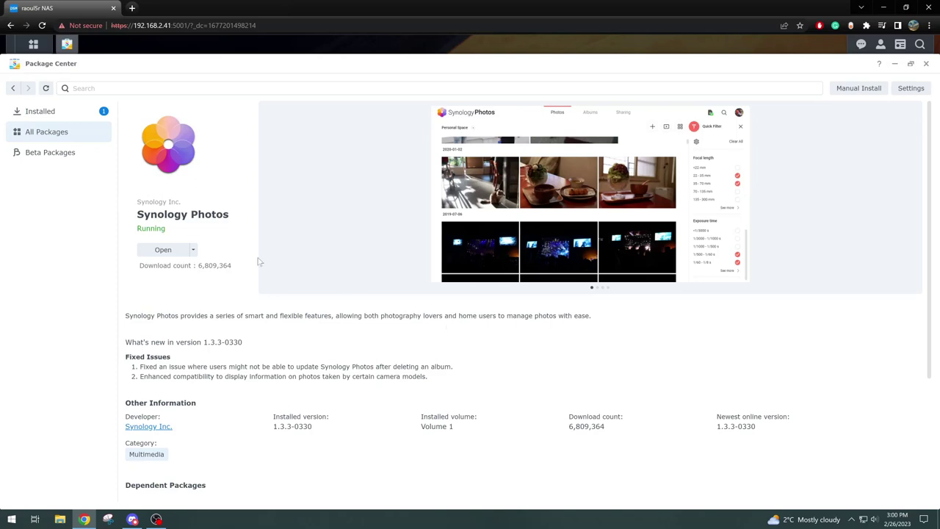
{"action": "left_click", "coordinate": [14, 89]}
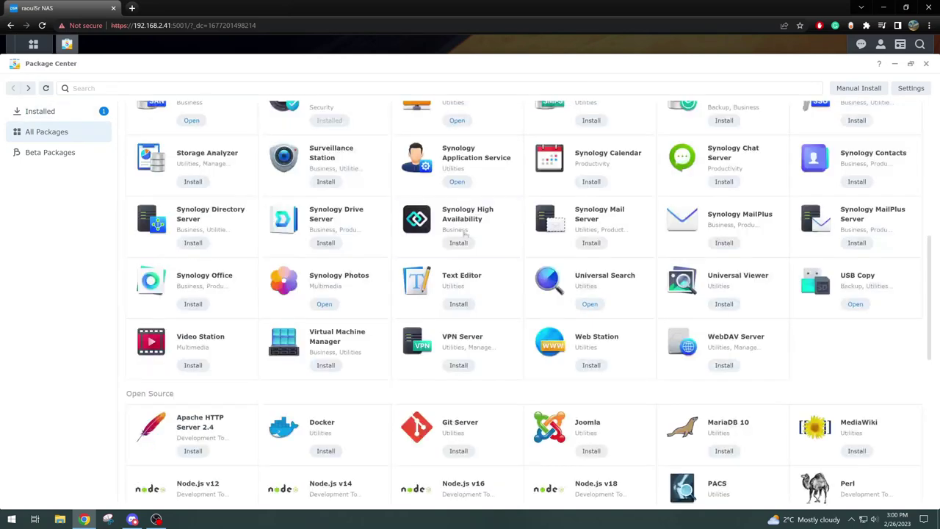
{"action": "scroll", "coordinate": [514, 304], "scroll_direction": "down", "scroll_amount": 2}
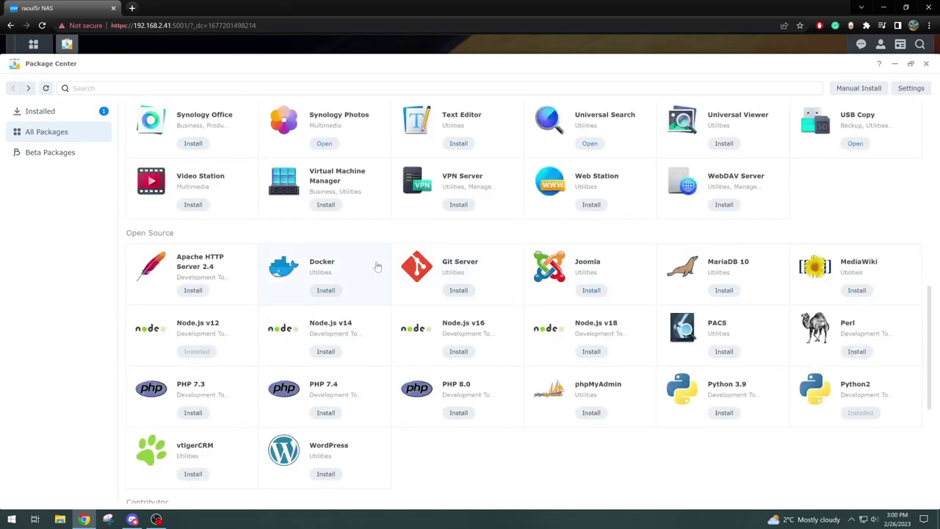
{"action": "left_click", "coordinate": [318, 181]}
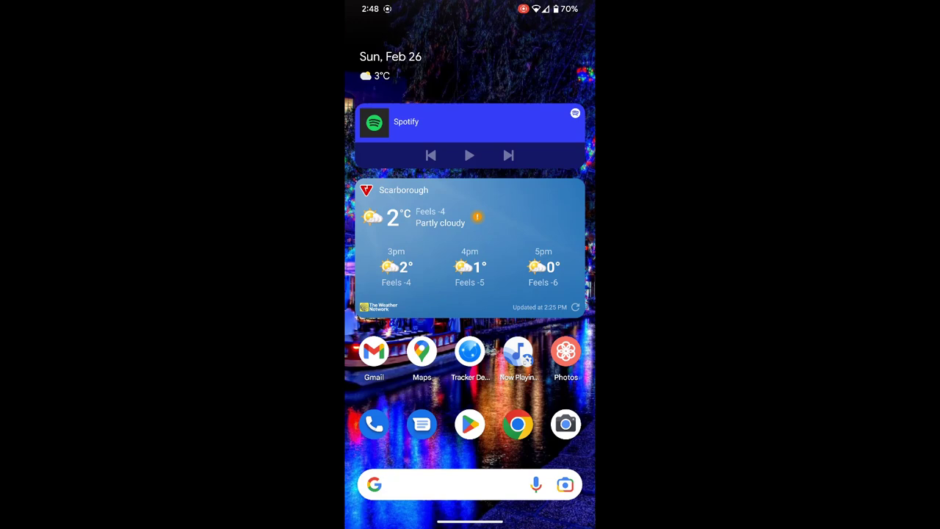
Switch to the Photos app on the phone and upload the picture of the green 2017 Dodge Viper ACR to the NAS.
{"action": "left_click", "coordinate": [565, 353]}
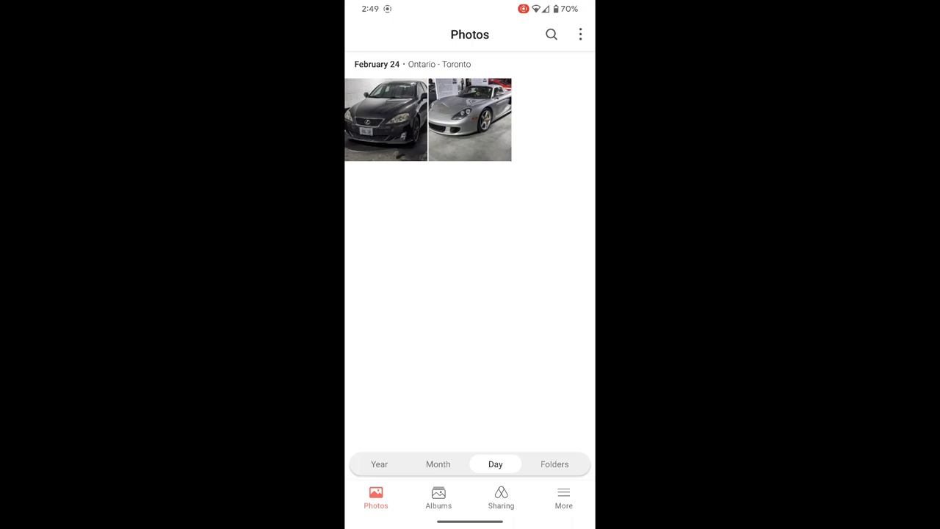
{"action": "left_click", "coordinate": [580, 35]}
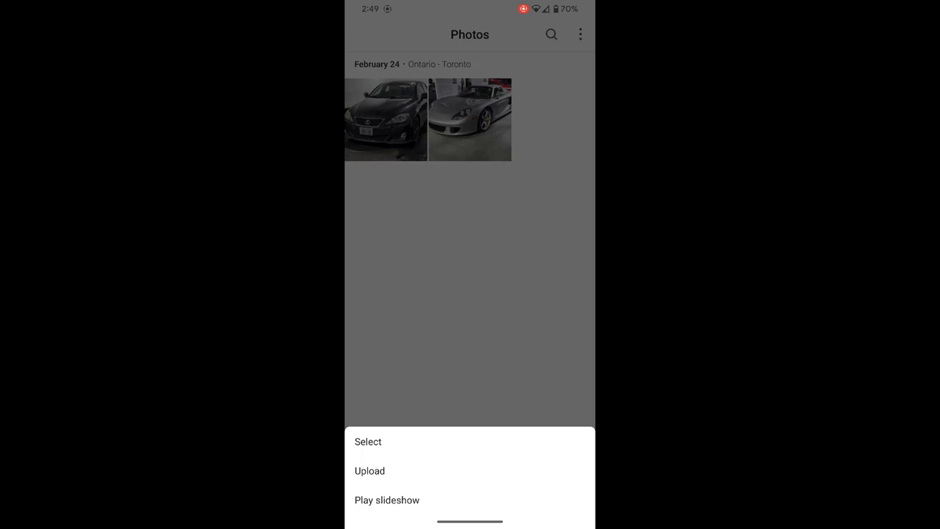
{"action": "left_click", "coordinate": [423, 469]}
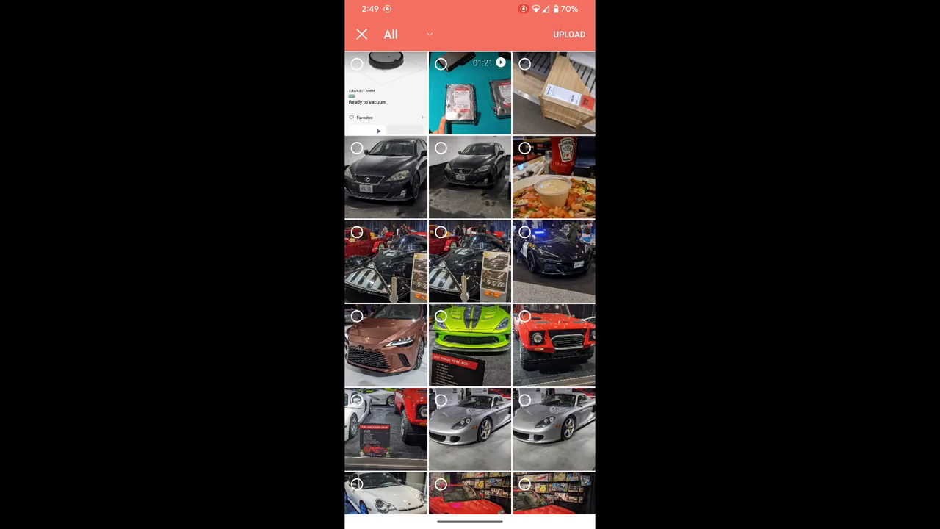
{"action": "left_click", "coordinate": [470, 341]}
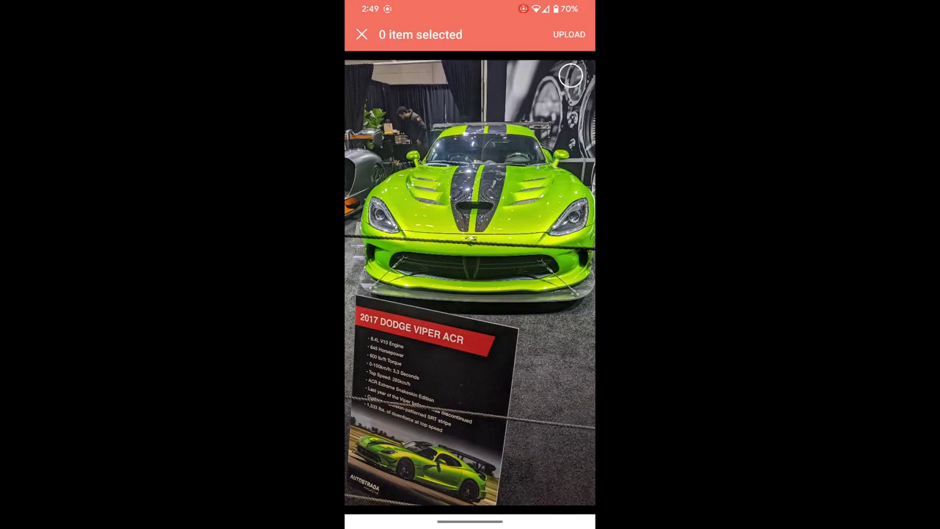
{"action": "left_click", "coordinate": [571, 75]}
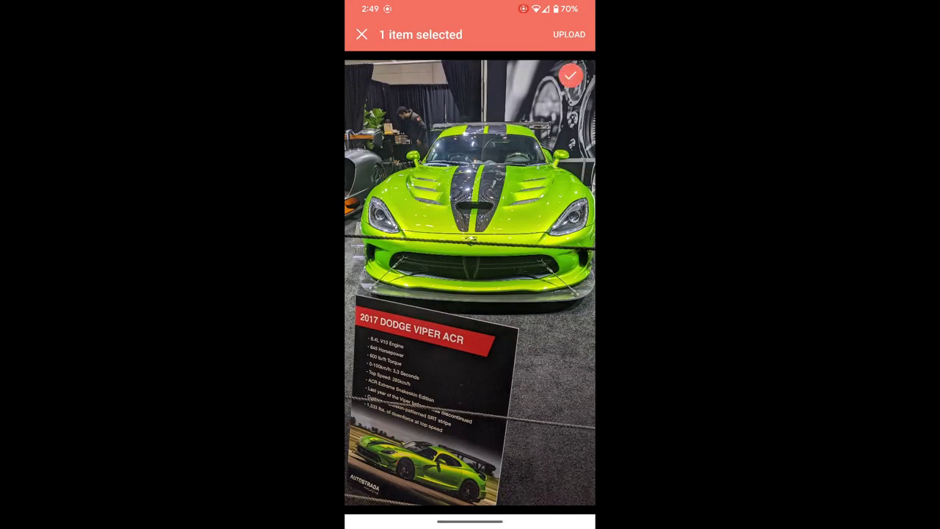
{"action": "left_click", "coordinate": [569, 34]}
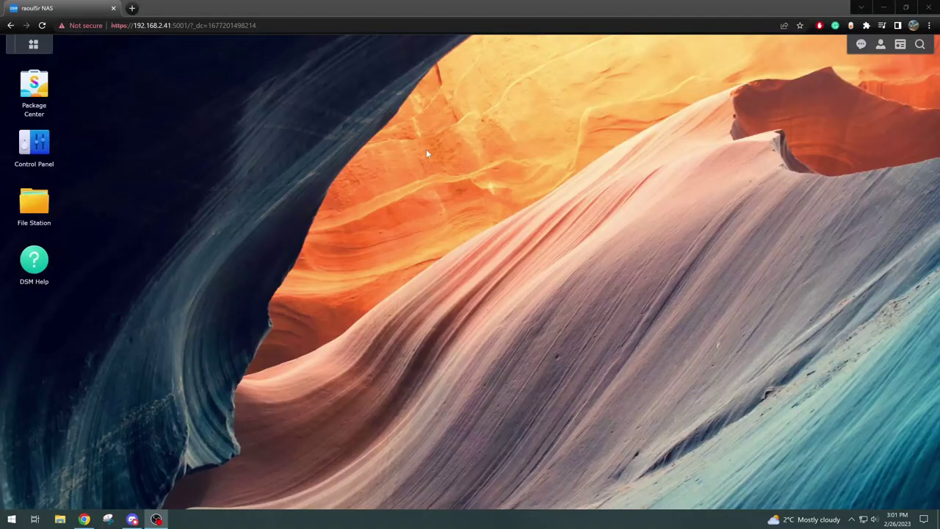
Open File Station, browse to home > Photos > PhotoLibrary > 2023 > 02, and open the uploaded picture of the green Viper.
{"action": "left_click", "coordinate": [229, 110]}
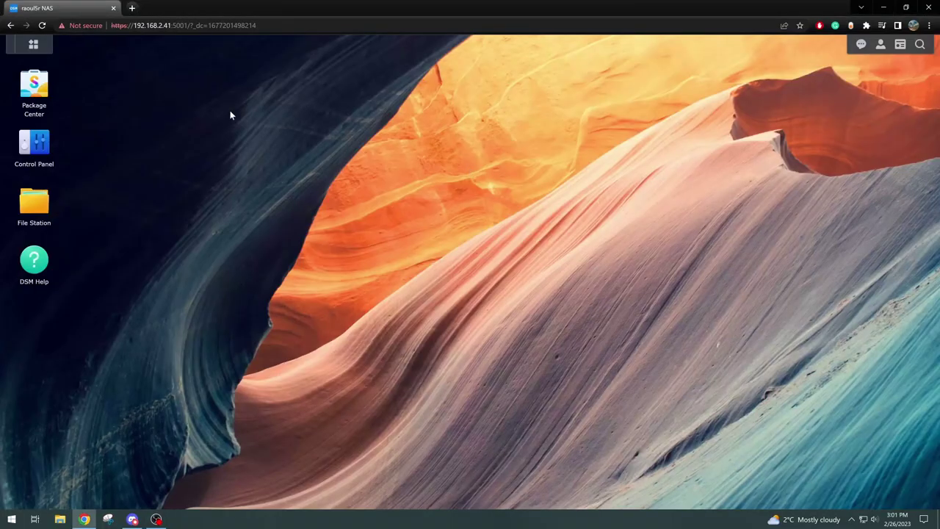
{"action": "left_click", "coordinate": [44, 200]}
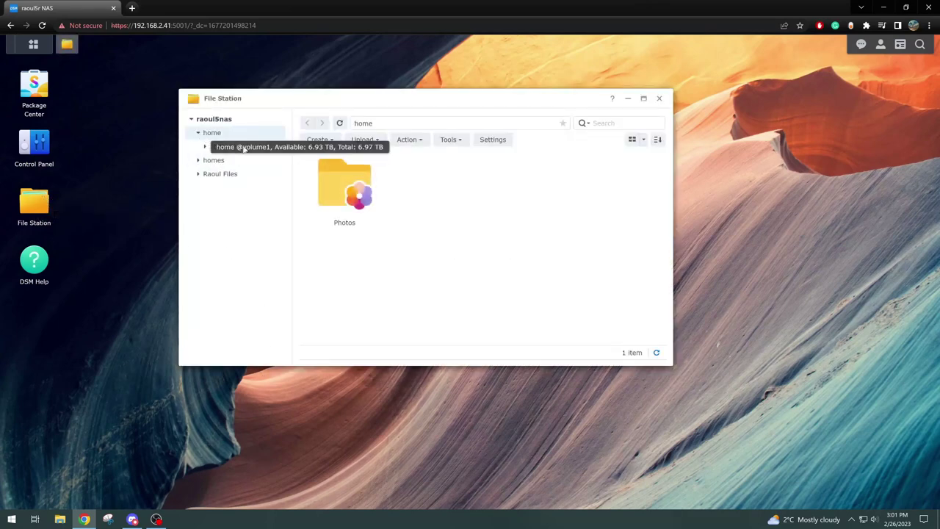
{"action": "double_click", "coordinate": [344, 187]}
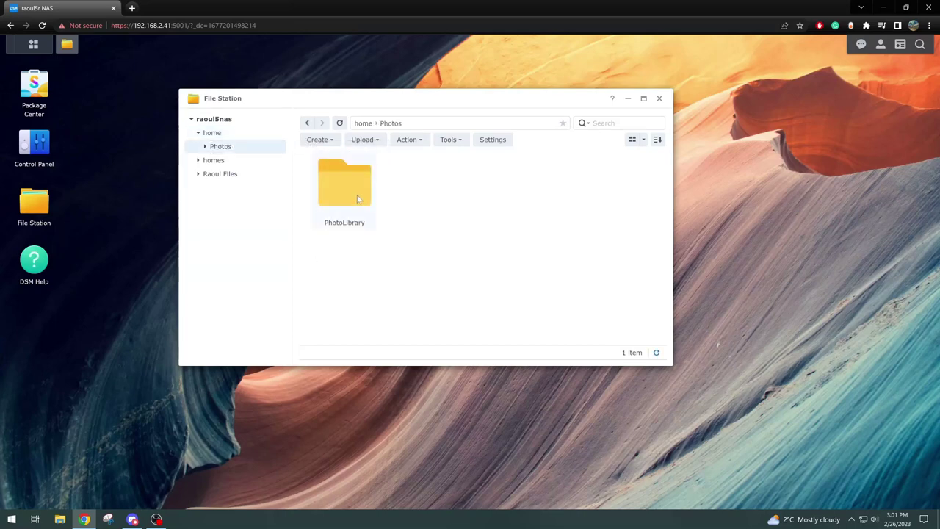
{"action": "double_click", "coordinate": [352, 195]}
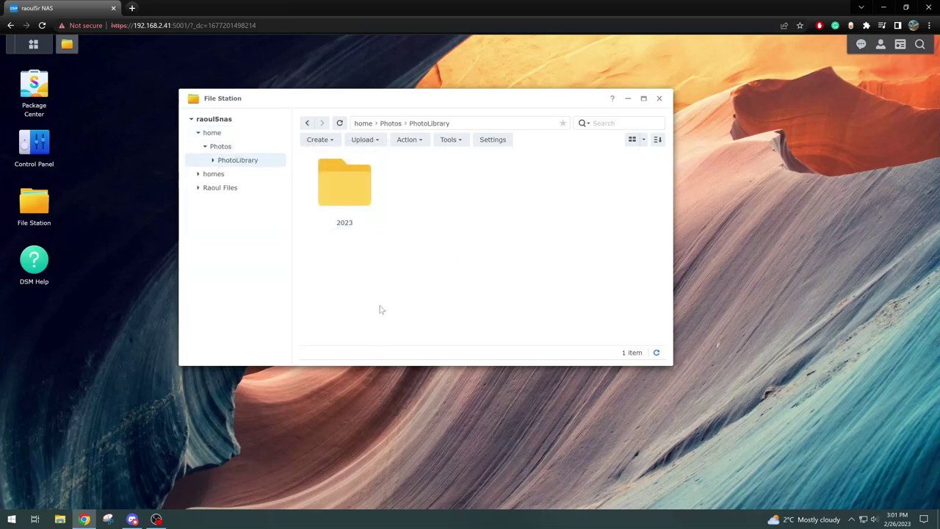
{"action": "double_click", "coordinate": [342, 188]}
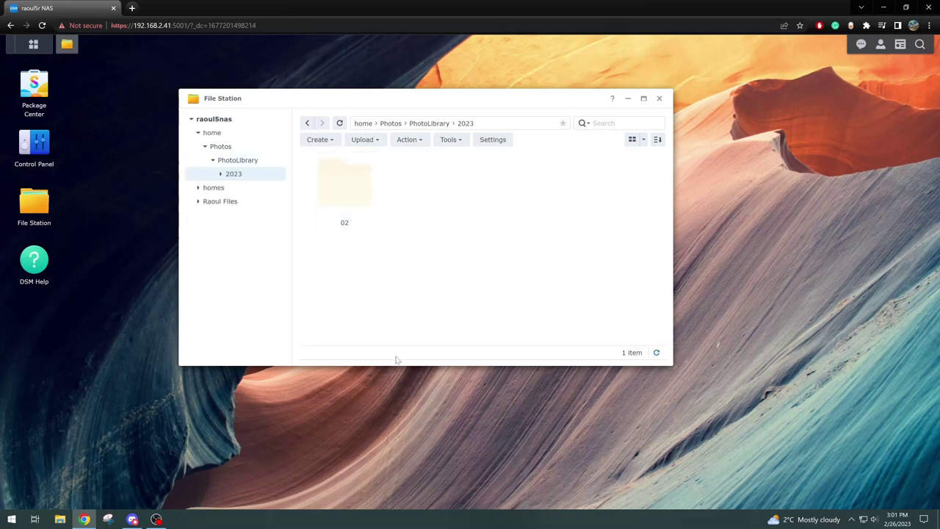
{"action": "double_click", "coordinate": [338, 183]}
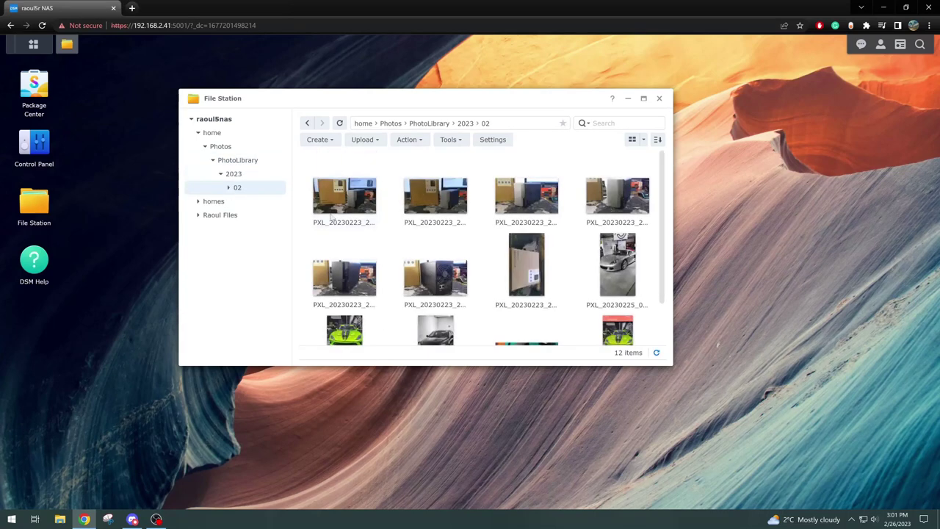
{"action": "scroll", "coordinate": [560, 250], "scroll_direction": "down", "scroll_amount": 1}
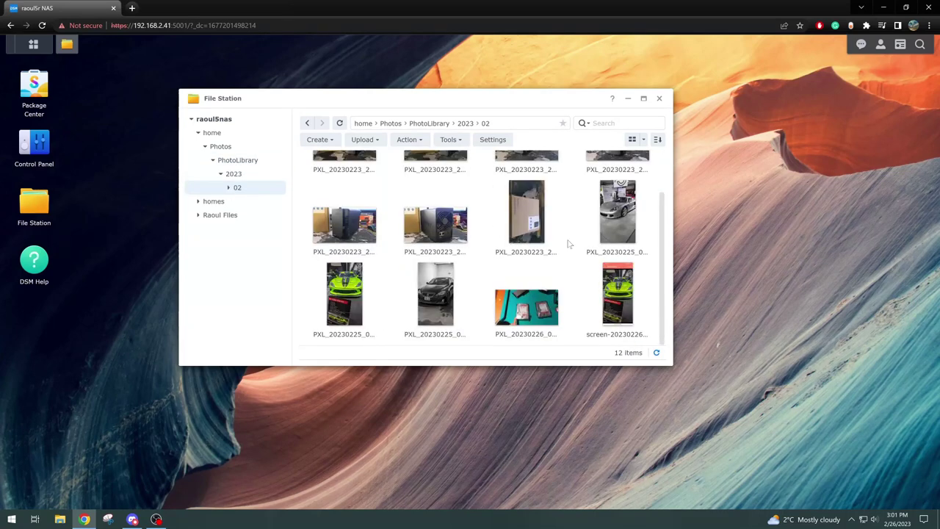
{"action": "double_click", "coordinate": [340, 286]}
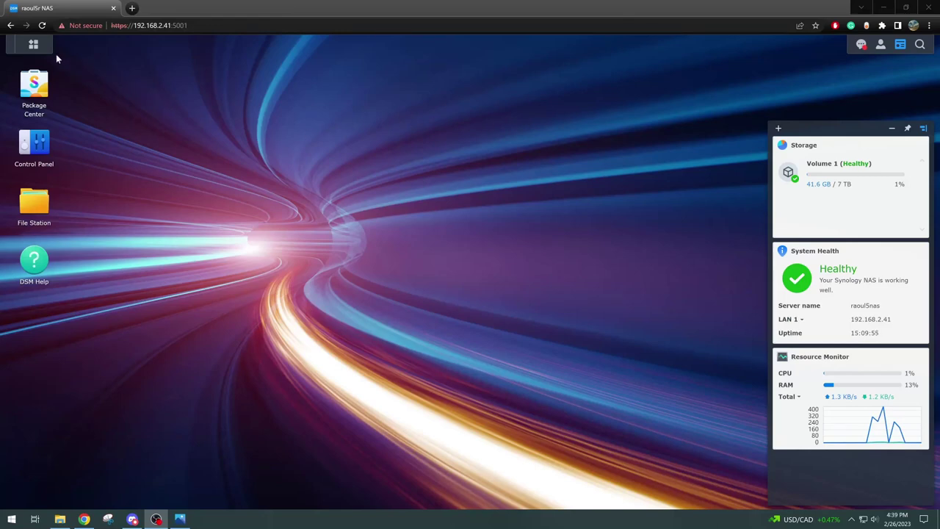
Switch to Synology Drive, create a new Synology Office document in My Drive, and write "This is some text" in it.
{"action": "left_click", "coordinate": [33, 45]}
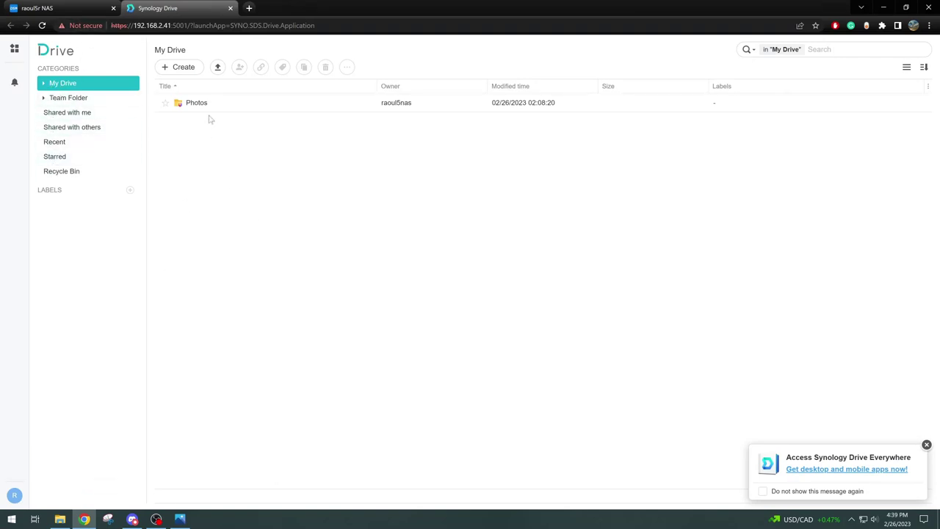
{"action": "left_click", "coordinate": [185, 68]}
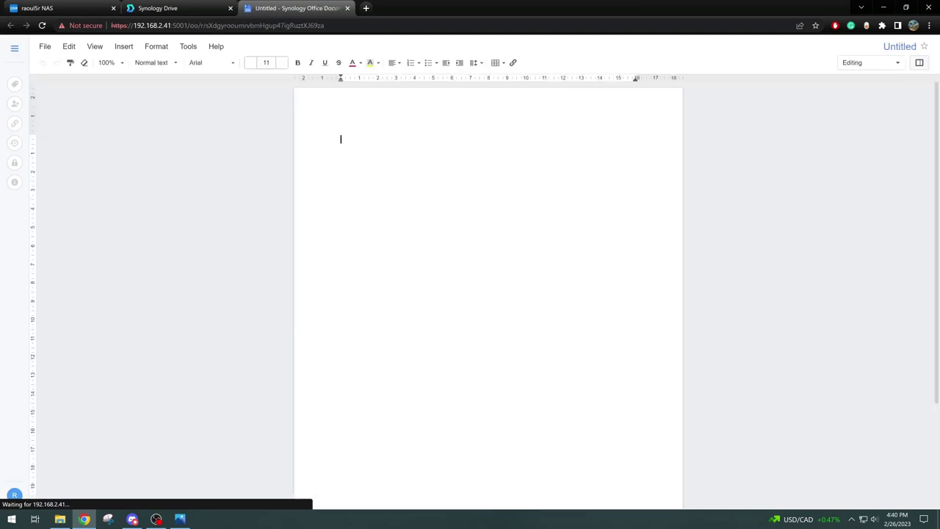
{"action": "type", "text": "This is some text"}
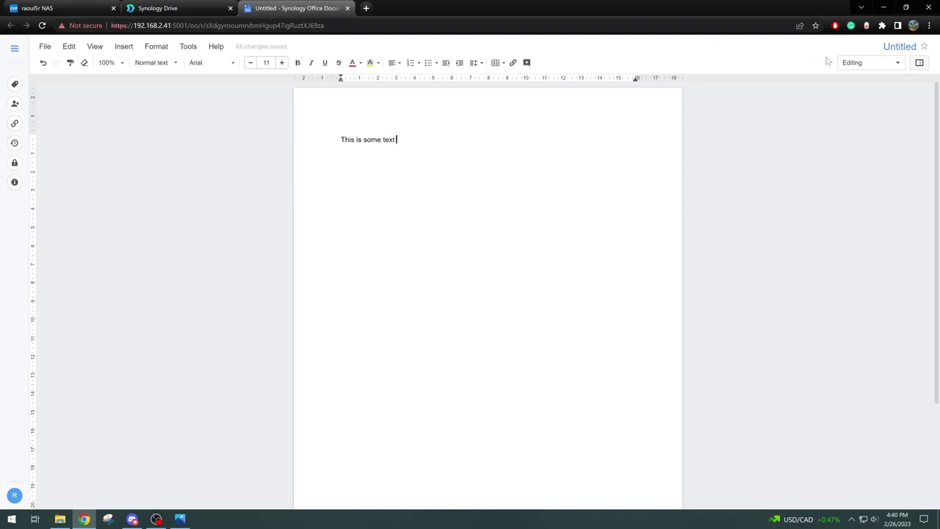
Rename the untitled document as "Test 1".
{"action": "left_click", "coordinate": [897, 47]}
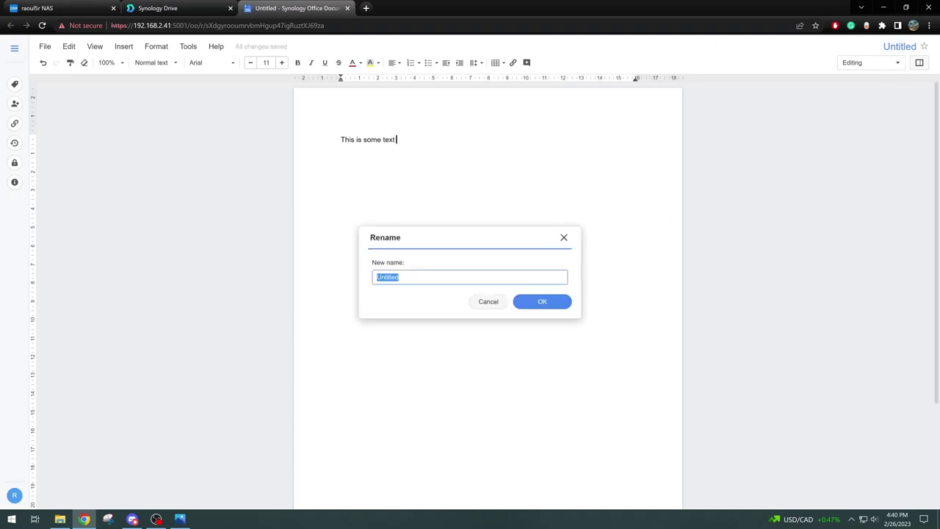
{"action": "key", "text": "BackSpace"}
{"action": "type", "text": "Test 1"}
{"action": "left_click", "coordinate": [543, 302]}
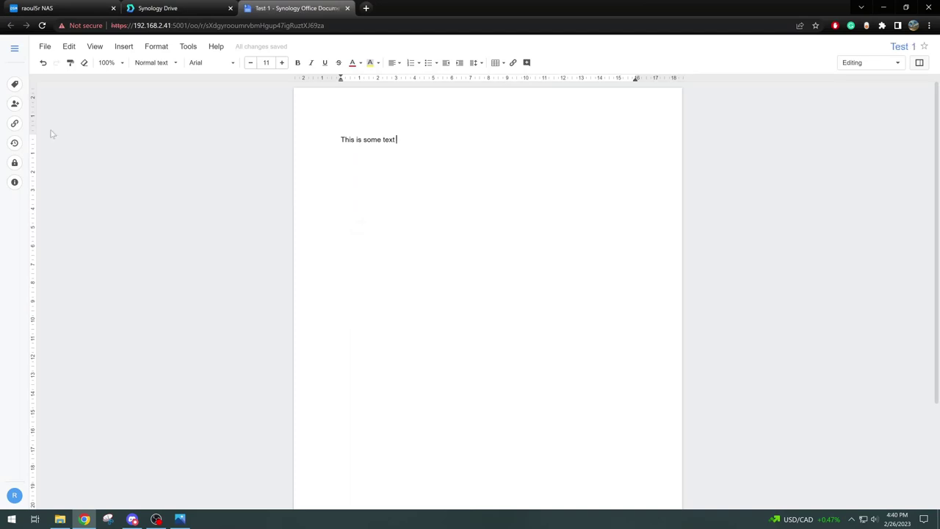
Close the Test 1 document and return to the My Drive file list.
{"action": "left_click", "coordinate": [45, 49]}
{"action": "left_click", "coordinate": [59, 179]}
{"action": "left_click", "coordinate": [347, 8]}
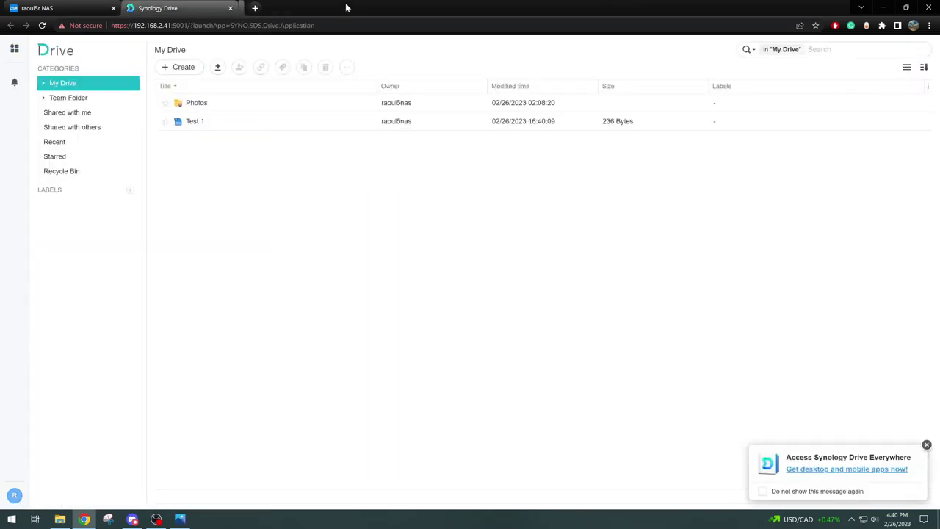